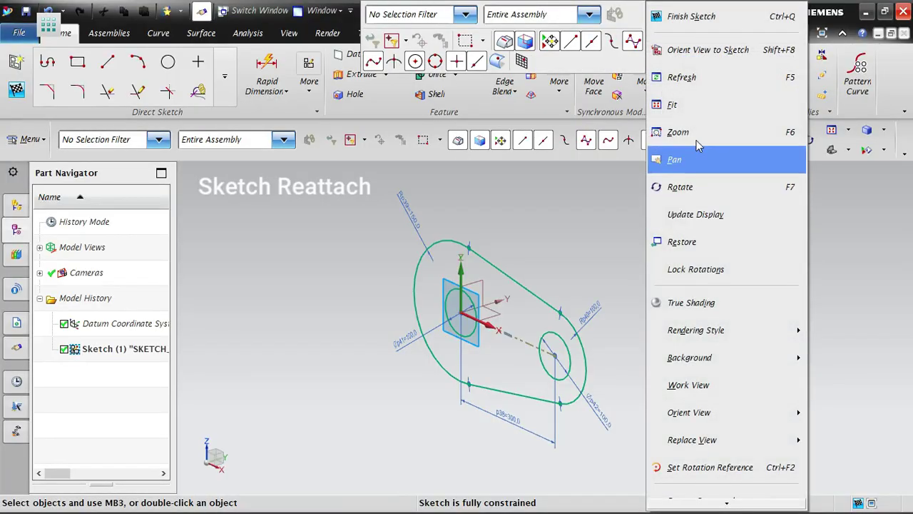
Fit the sketch in view and open Reattach Sketch from the Direct Sketch More list
{"action": "left_click", "coordinate": [698, 155]}
{"action": "left_click_drag", "start_coordinate": [711, 291], "coordinate": [754, 302]}
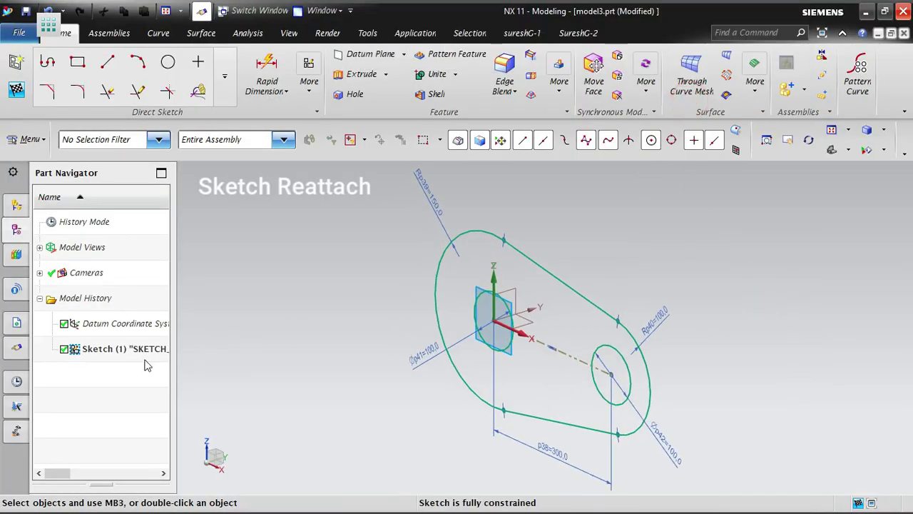
{"action": "scroll", "coordinate": [337, 329], "scroll_direction": "down", "scroll_amount": 3}
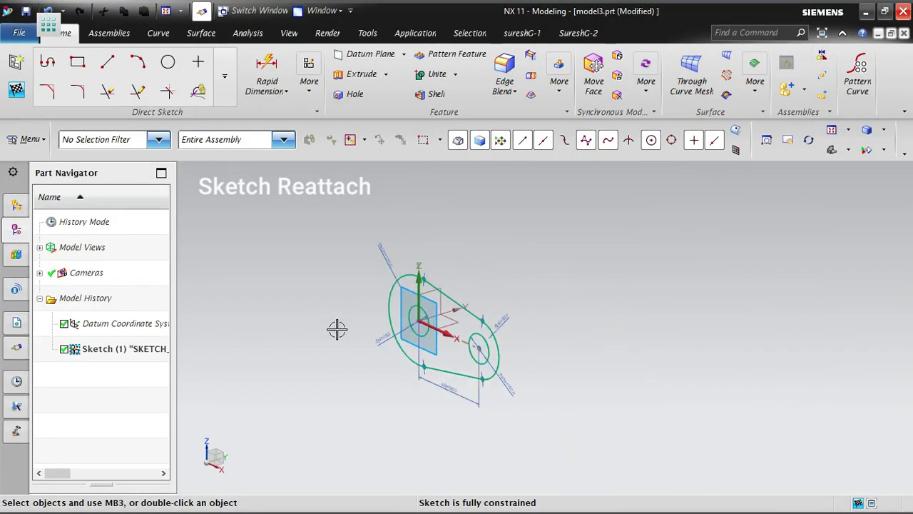
{"action": "right_click", "coordinate": [583, 234]}
{"action": "left_click", "coordinate": [635, 49]}
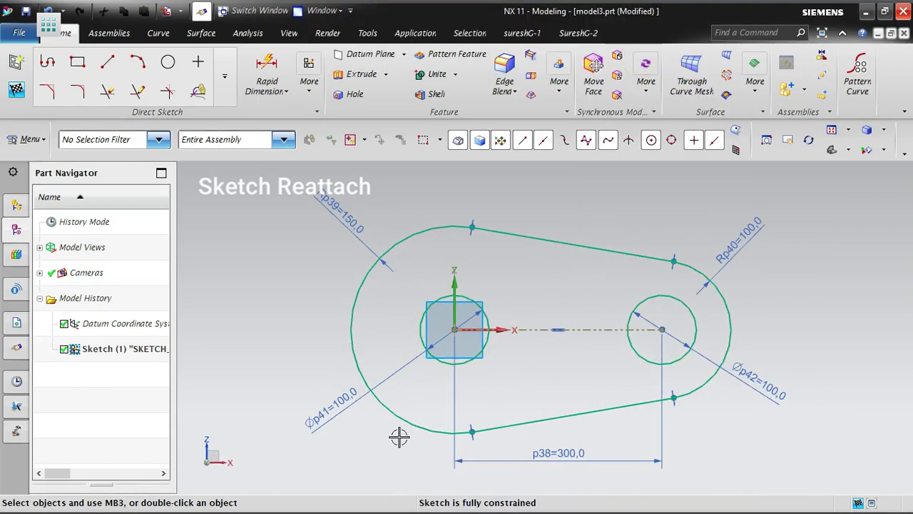
{"action": "scroll", "coordinate": [536, 344], "scroll_direction": "down", "scroll_amount": 3}
{"action": "mouse_move", "coordinate": [536, 344]}
{"action": "middle_mouse_down"}
{"action": "mouse_move", "coordinate": [670, 368]}
{"action": "mouse_move", "coordinate": [534, 292]}
{"action": "middle_mouse_up"}
{"action": "scroll", "coordinate": [534, 293], "scroll_direction": "up", "scroll_amount": 2}
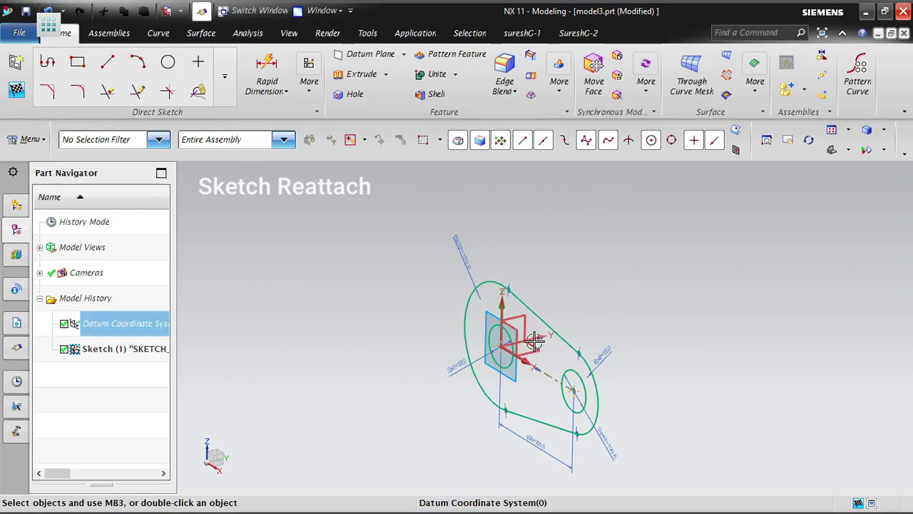
{"action": "right_click", "coordinate": [624, 243]}
{"action": "left_click", "coordinate": [692, 114]}
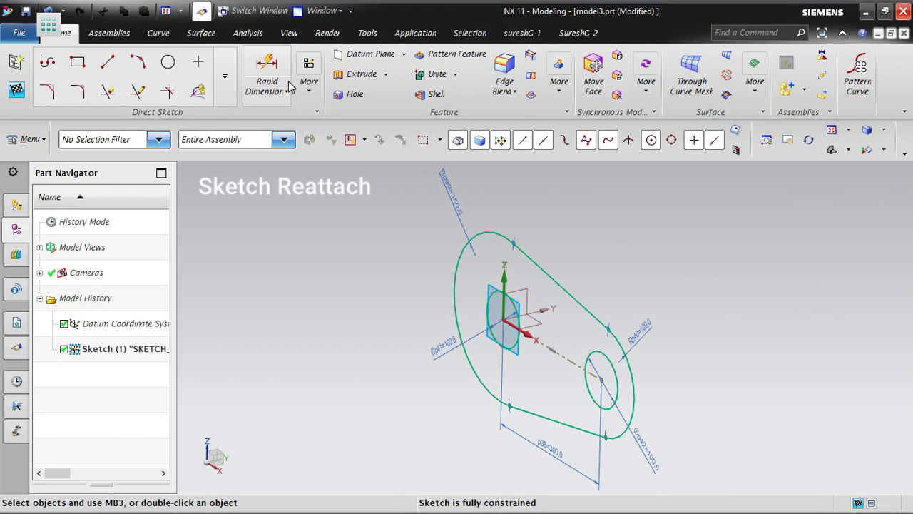
{"action": "left_click", "coordinate": [310, 89]}
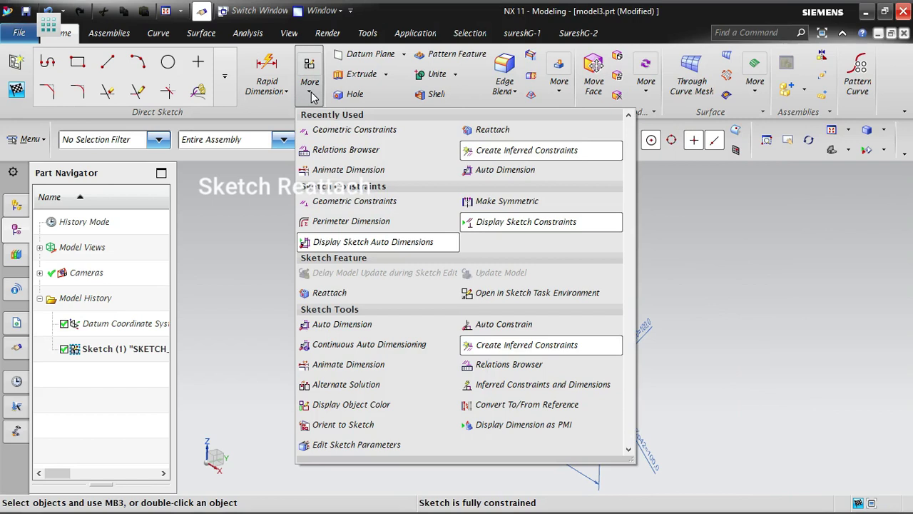
{"action": "left_click", "coordinate": [492, 130]}
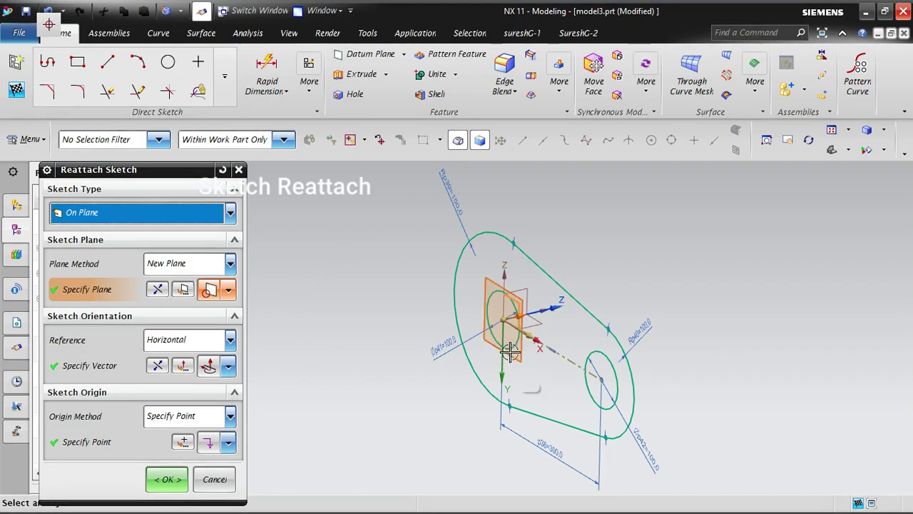
Specify the datum's right (YZ) plane, normal to the X axis, as the new sketch plane
{"action": "left_click", "coordinate": [156, 290]}
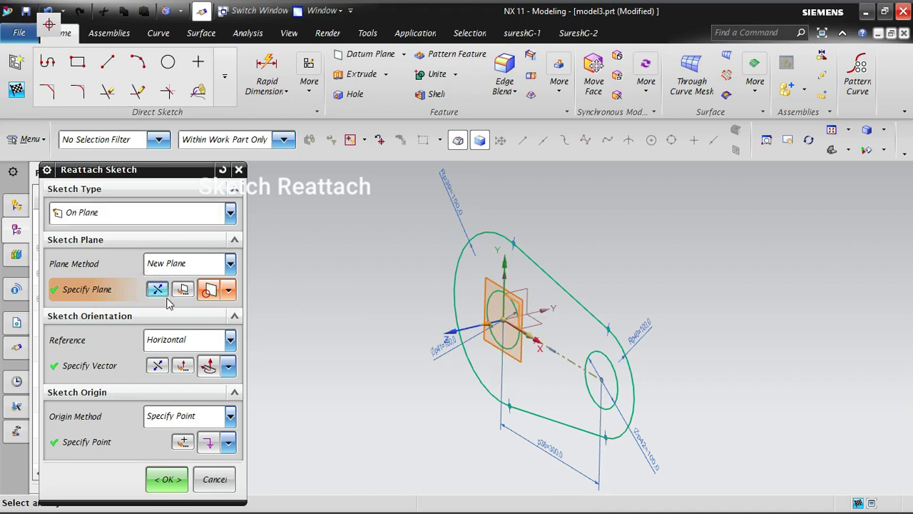
{"action": "middle_click_drag", "start_coordinate": [620, 295], "coordinate": [666, 307]}
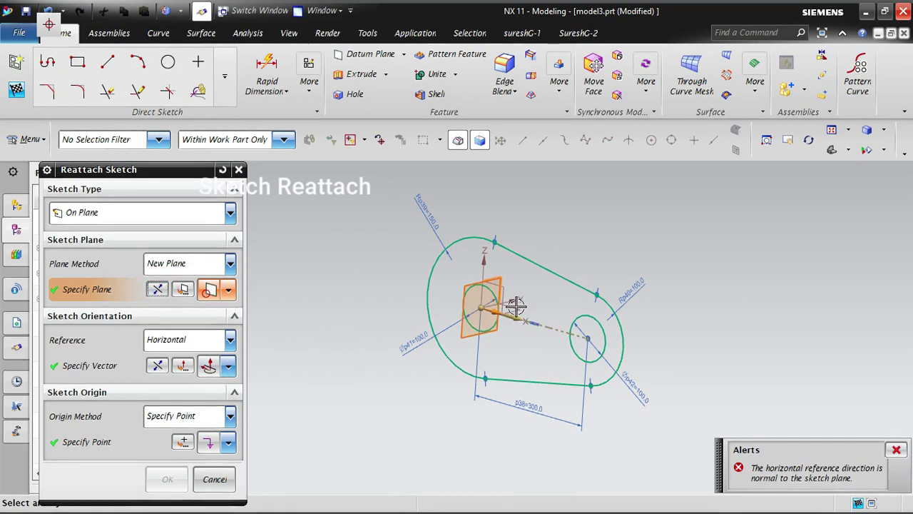
{"action": "middle_click_drag", "start_coordinate": [587, 271], "coordinate": [571, 288]}
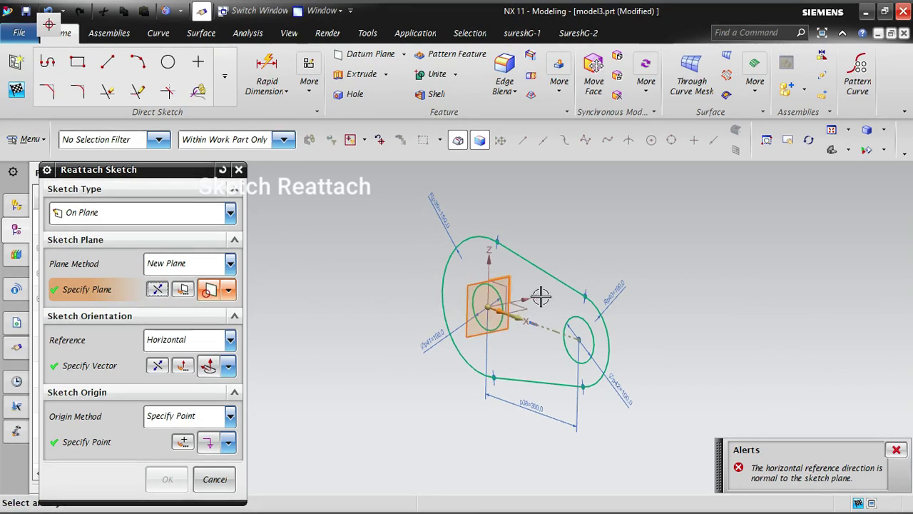
Set the horizontal reference to the datum Y axis with Inferred Vector and confirm the reattachment
{"action": "left_click", "coordinate": [228, 365]}
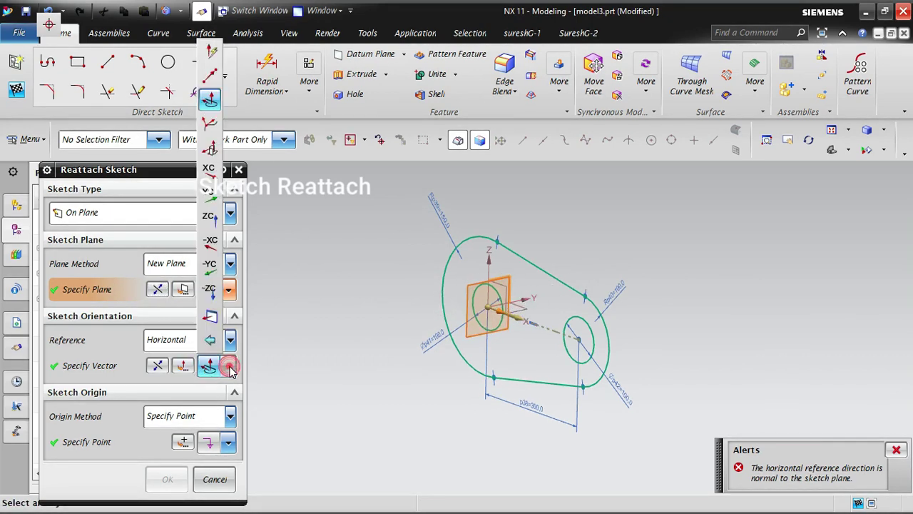
{"action": "left_click", "coordinate": [212, 56]}
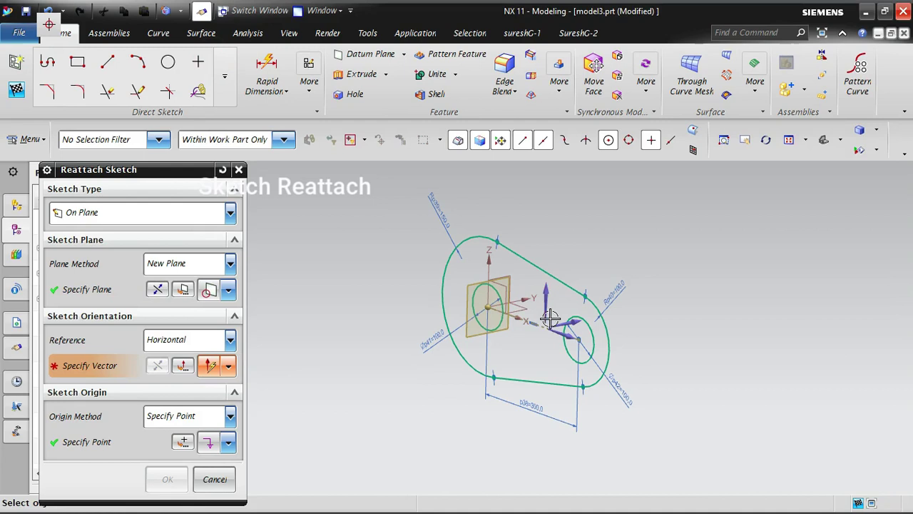
{"action": "left_click", "coordinate": [527, 299]}
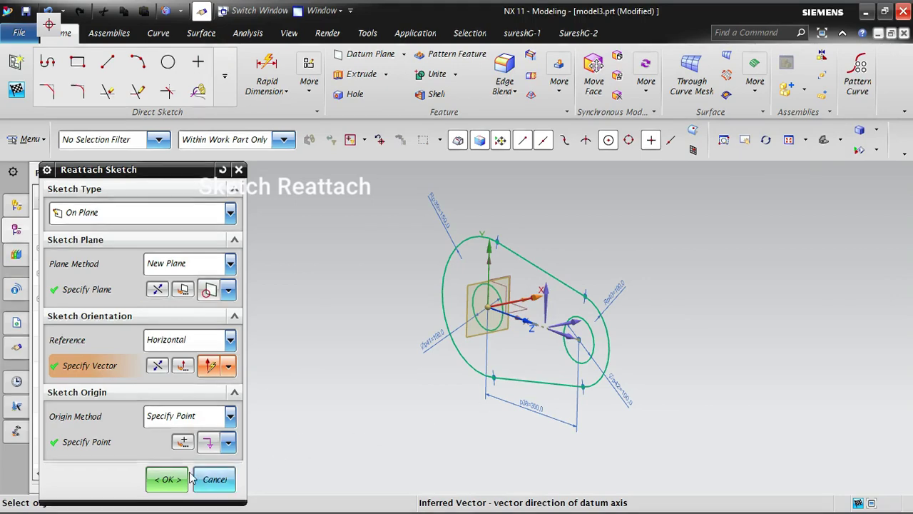
{"action": "left_click", "coordinate": [167, 478]}
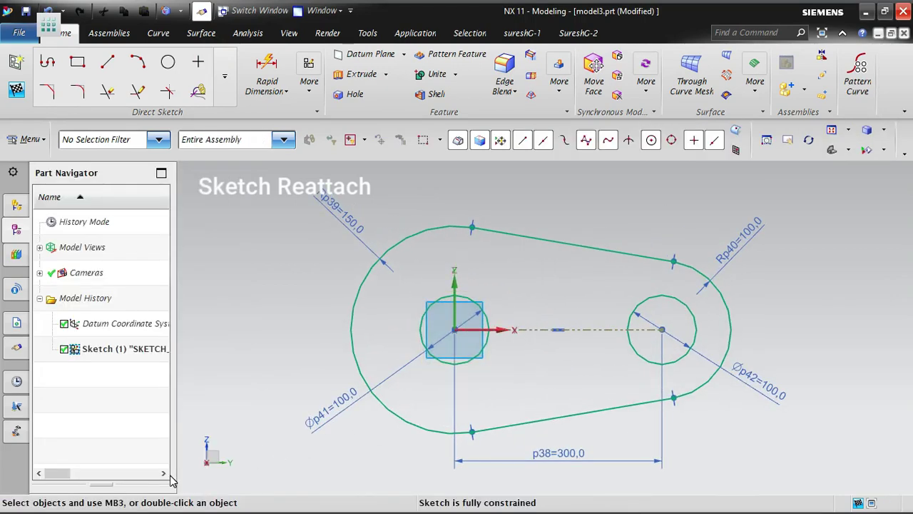
Finish the sketch and inspect the YZ-plane slot profile in a zoomed-out Trimetric view
{"action": "left_click", "coordinate": [16, 91]}
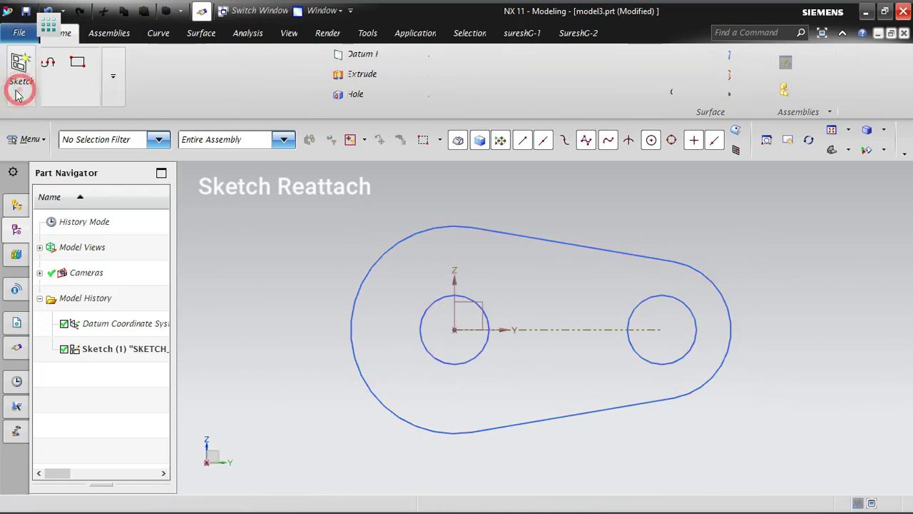
{"action": "right_click", "coordinate": [288, 224]}
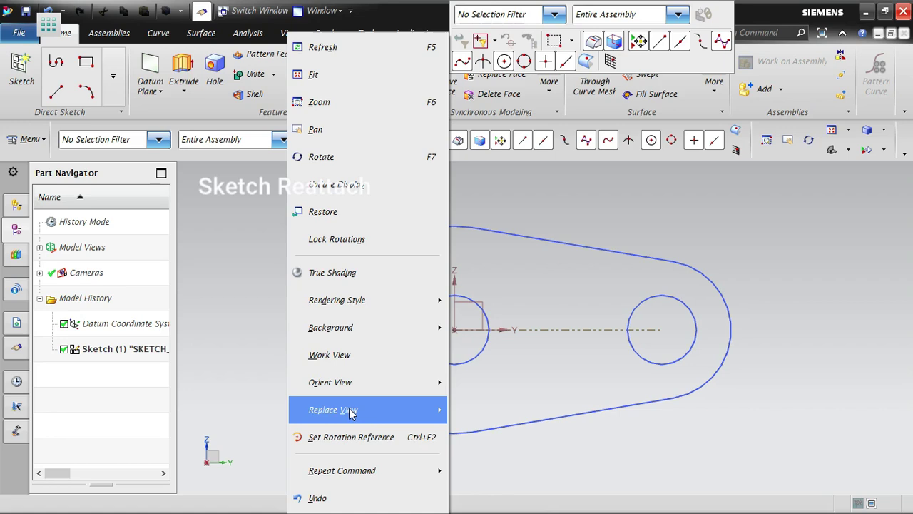
{"action": "mouse_move", "coordinate": [349, 410]}
{"action": "left_click", "coordinate": [486, 280]}
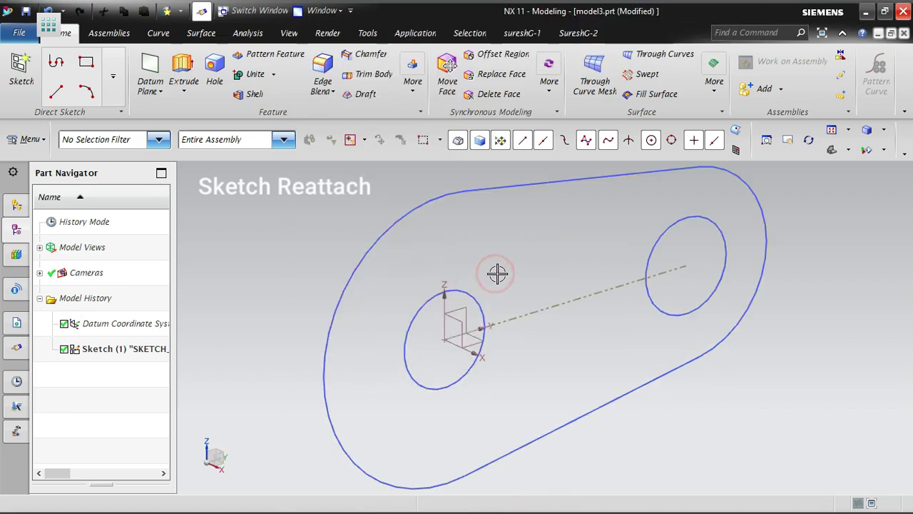
{"action": "scroll", "coordinate": [561, 319], "scroll_direction": "down", "scroll_amount": 1}
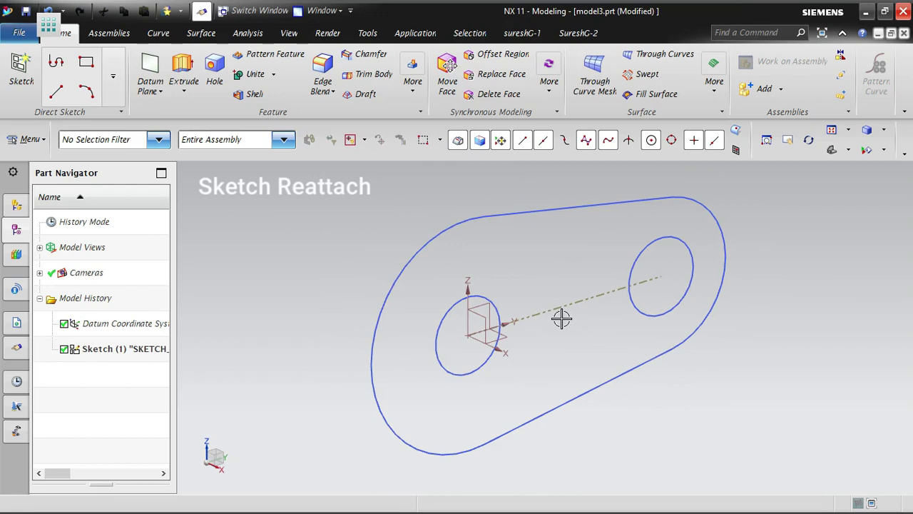
{"action": "scroll", "coordinate": [535, 312], "scroll_direction": "down", "scroll_amount": 2}
{"action": "mouse_move", "coordinate": [620, 416]}
{"action": "middle_mouse_down"}
{"action": "mouse_move", "coordinate": [640, 420]}
{"action": "mouse_move", "coordinate": [627, 417]}
{"action": "middle_mouse_up"}
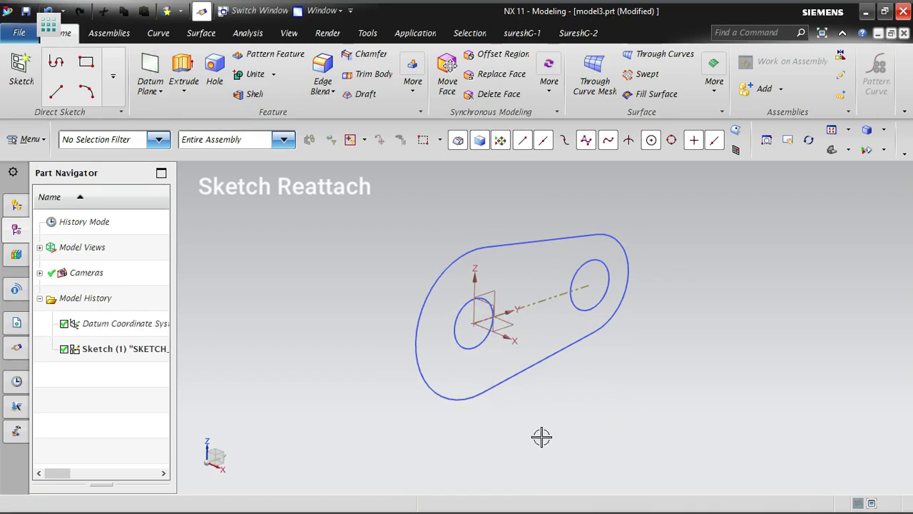
Reopen the sketch in Reattach Sketch and pick the XY datum plane as the new plane
{"action": "double_click", "coordinate": [554, 247]}
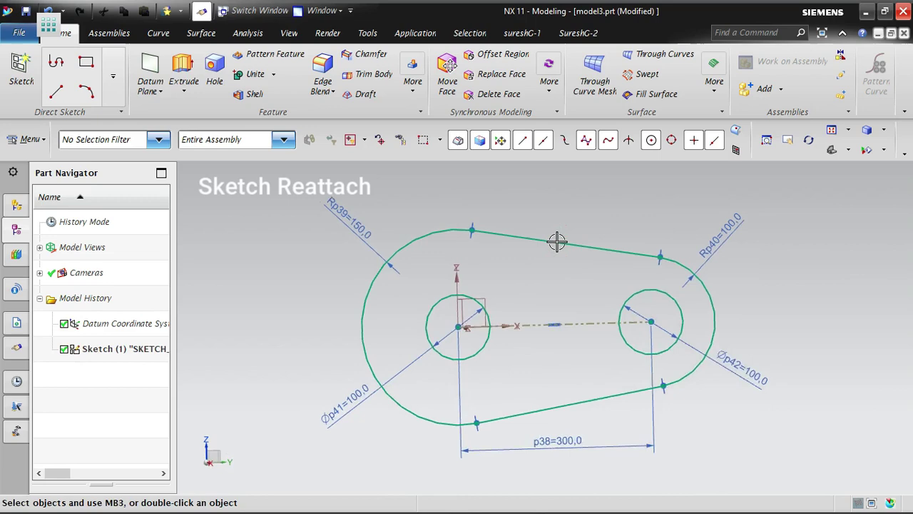
{"action": "left_click", "coordinate": [308, 86]}
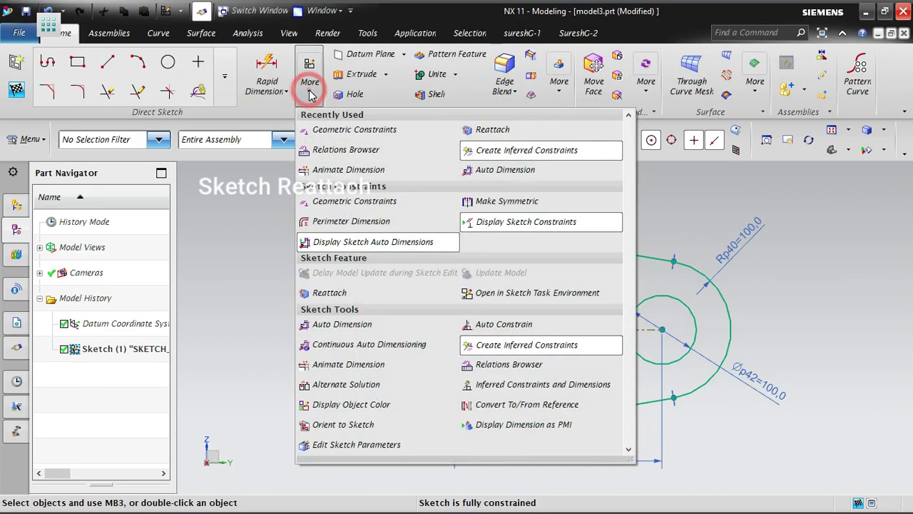
{"action": "left_click", "coordinate": [479, 129]}
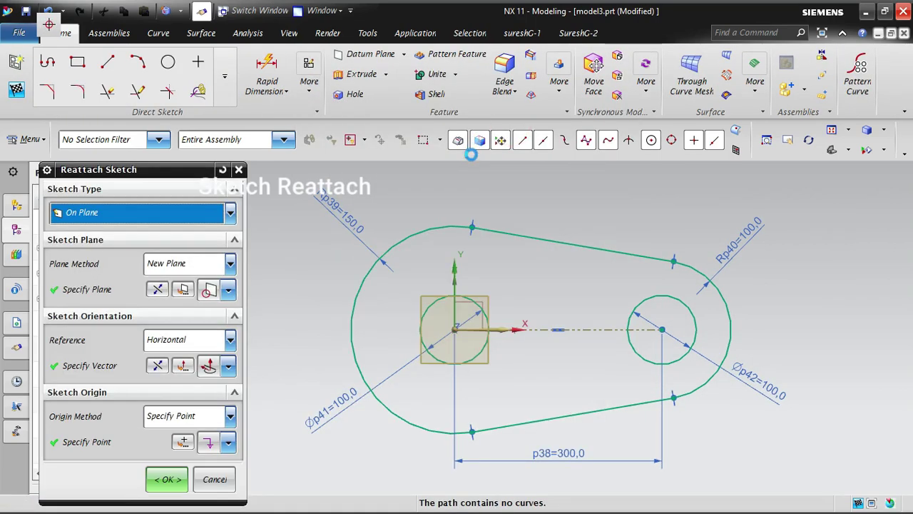
{"action": "middle_click_drag", "start_coordinate": [473, 330], "coordinate": [566, 379]}
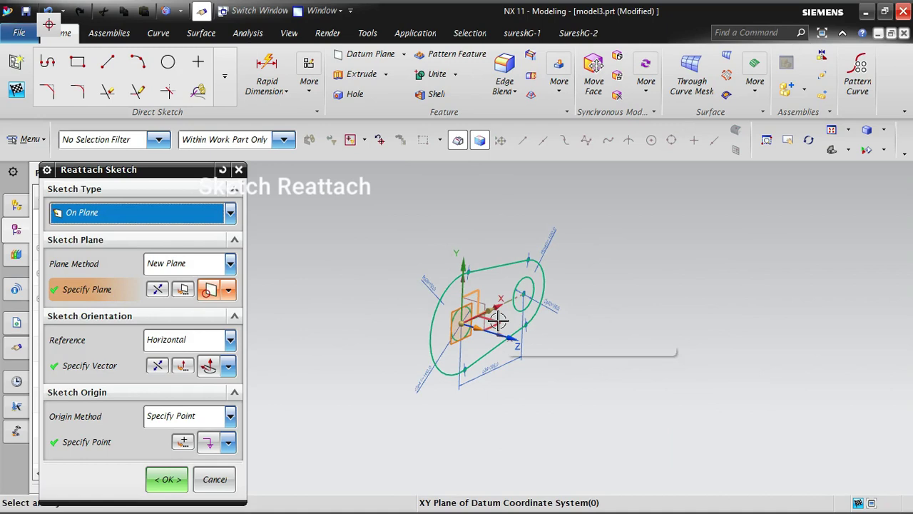
{"action": "left_click", "coordinate": [228, 289]}
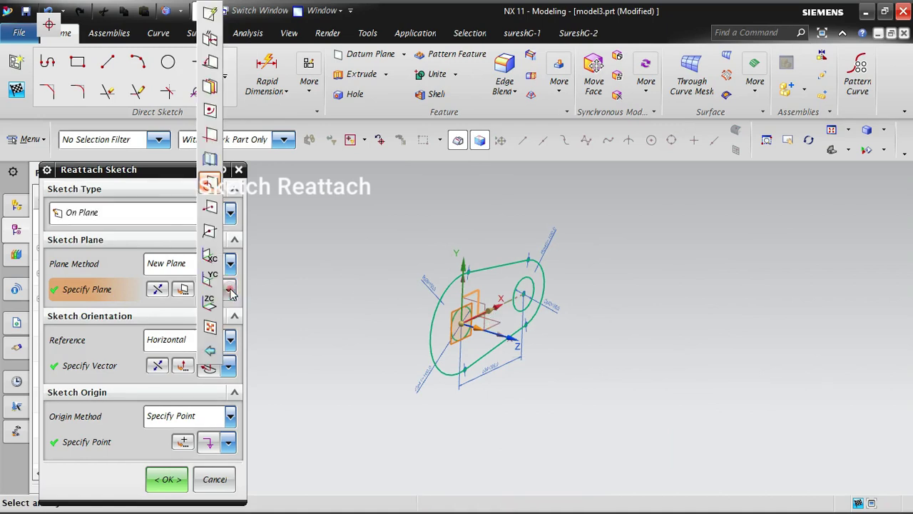
{"action": "left_click", "coordinate": [209, 16]}
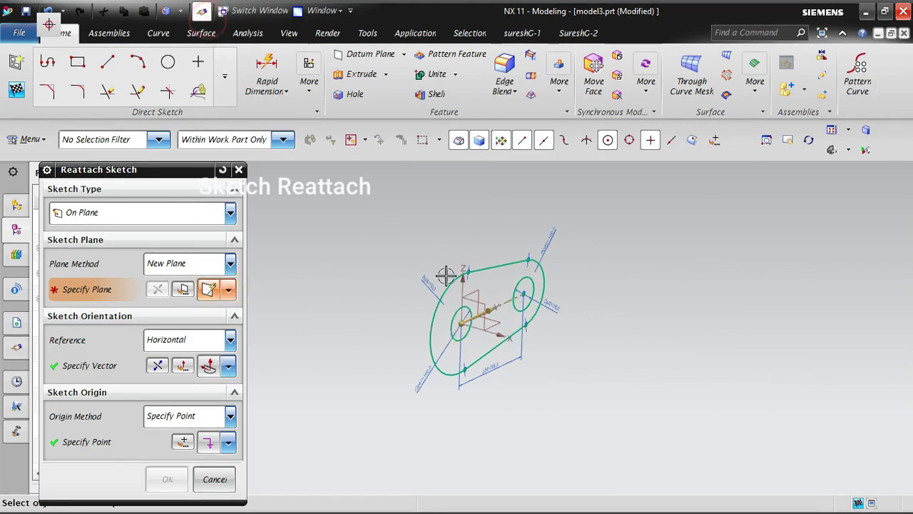
{"action": "left_click", "coordinate": [495, 319]}
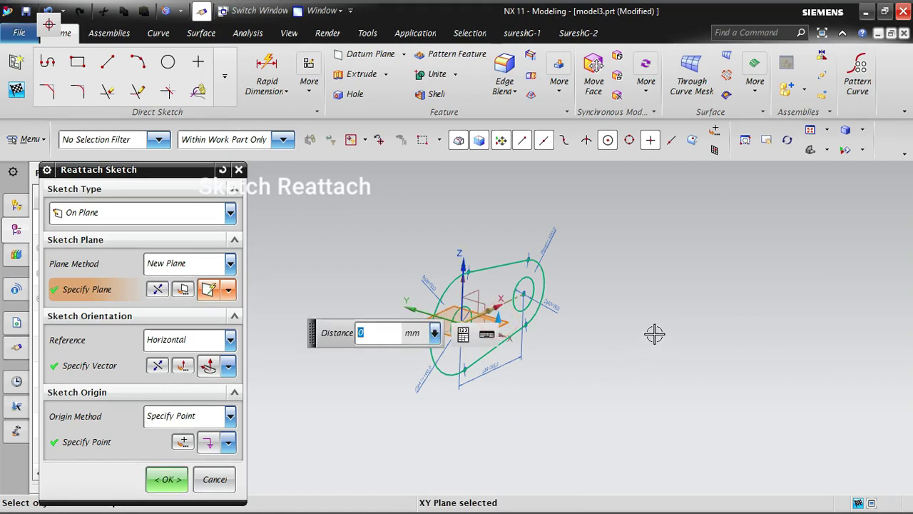
{"action": "middle_click_drag", "start_coordinate": [471, 286], "coordinate": [571, 271], "text": "shift"}
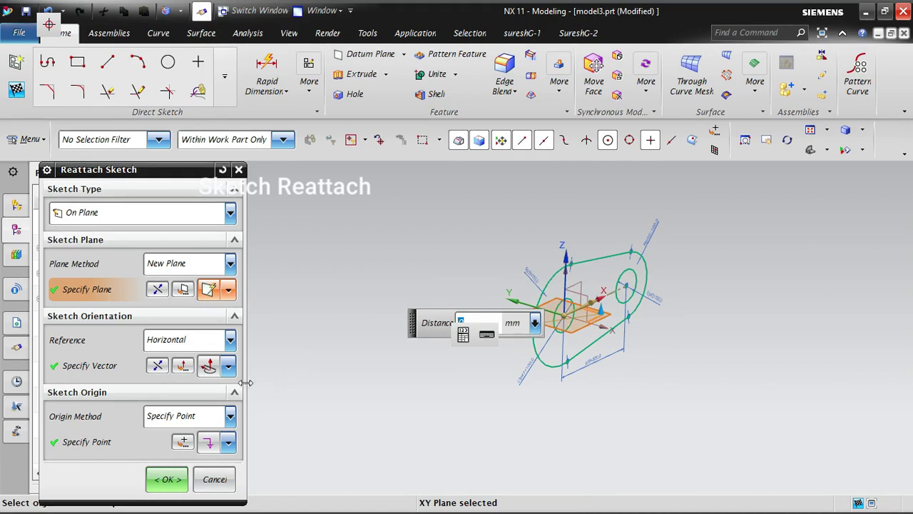
Use the datum X axis as horizontal reference and confirm reattaching to the XY plane
{"action": "left_click", "coordinate": [227, 365]}
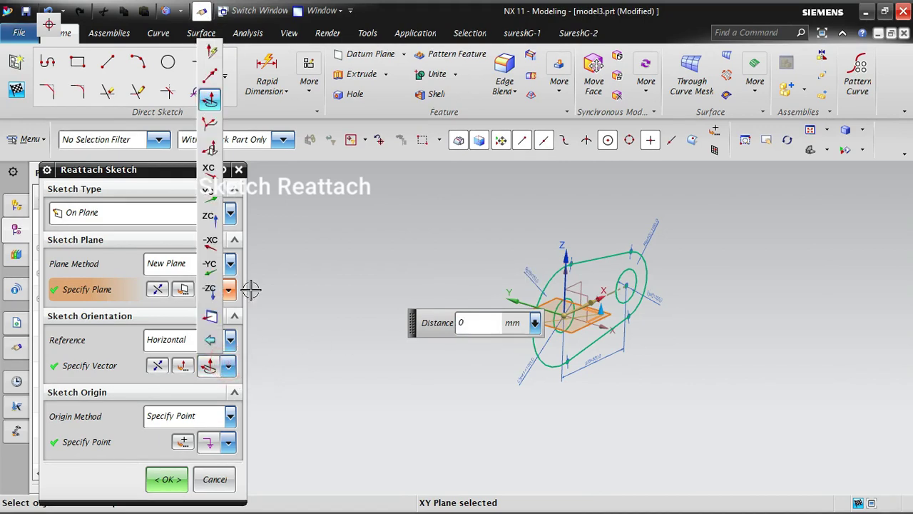
{"action": "left_click", "coordinate": [218, 78]}
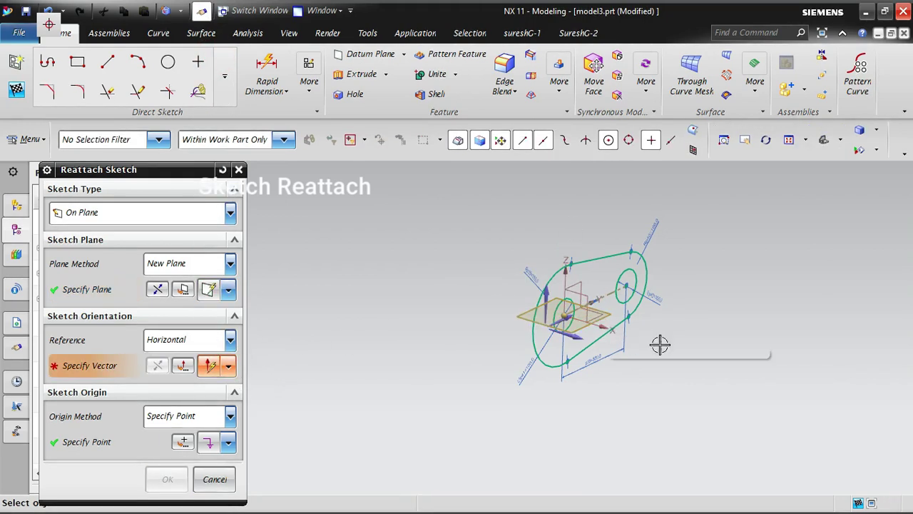
{"action": "middle_click_drag", "start_coordinate": [660, 345], "coordinate": [601, 367]}
{"action": "left_click", "coordinate": [594, 358]}
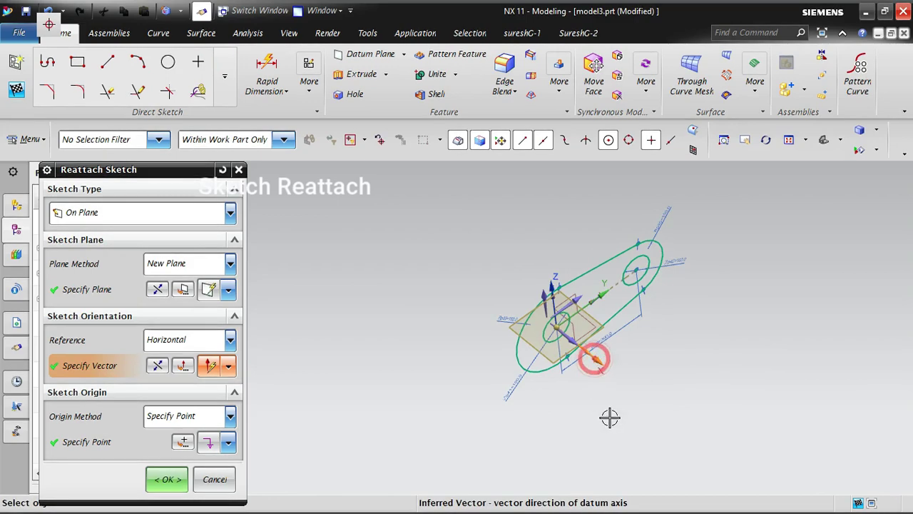
{"action": "mouse_move", "coordinate": [656, 452]}
{"action": "middle_mouse_down"}
{"action": "mouse_move", "coordinate": [666, 418]}
{"action": "mouse_move", "coordinate": [678, 443]}
{"action": "mouse_move", "coordinate": [642, 497]}
{"action": "mouse_move", "coordinate": [669, 470]}
{"action": "mouse_move", "coordinate": [654, 422]}
{"action": "mouse_move", "coordinate": [648, 438]}
{"action": "middle_mouse_up"}
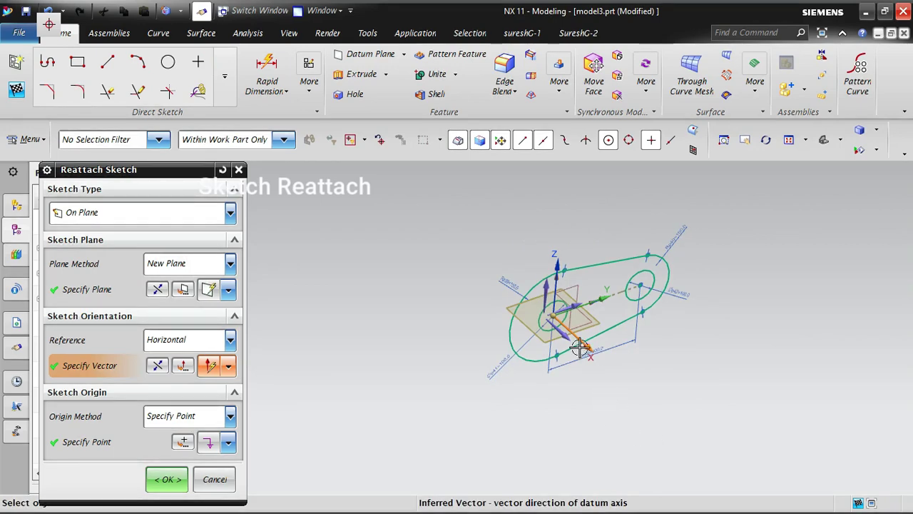
{"action": "left_click", "coordinate": [166, 478]}
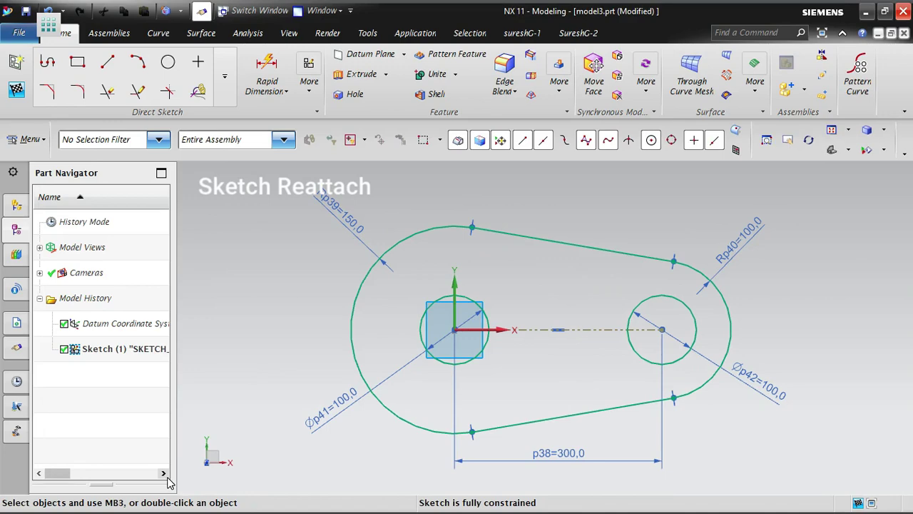
Finish the sketch and show the flat XY-plane profile in a zoomed-out Trimetric view
{"action": "left_click", "coordinate": [15, 88]}
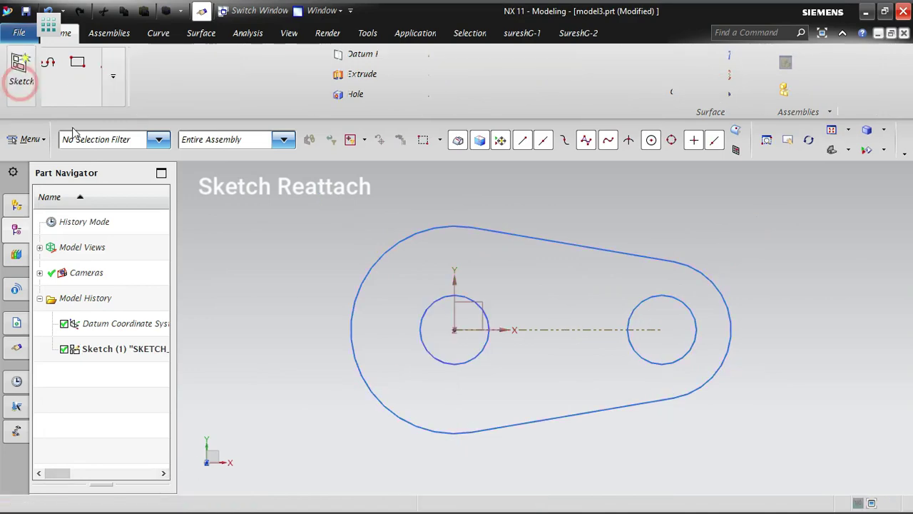
{"action": "right_click", "coordinate": [209, 239]}
{"action": "mouse_move", "coordinate": [281, 422]}
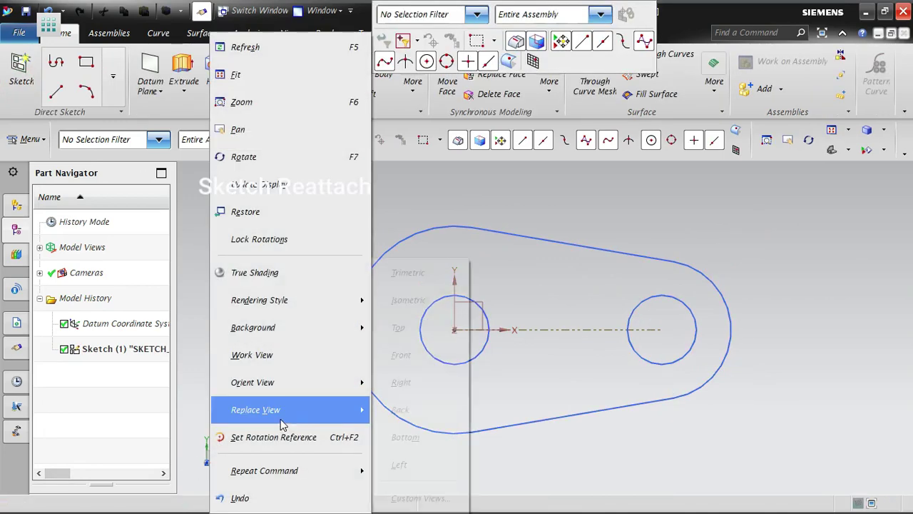
{"action": "left_click", "coordinate": [405, 272]}
{"action": "scroll", "coordinate": [571, 363], "scroll_direction": "down", "scroll_amount": 2}
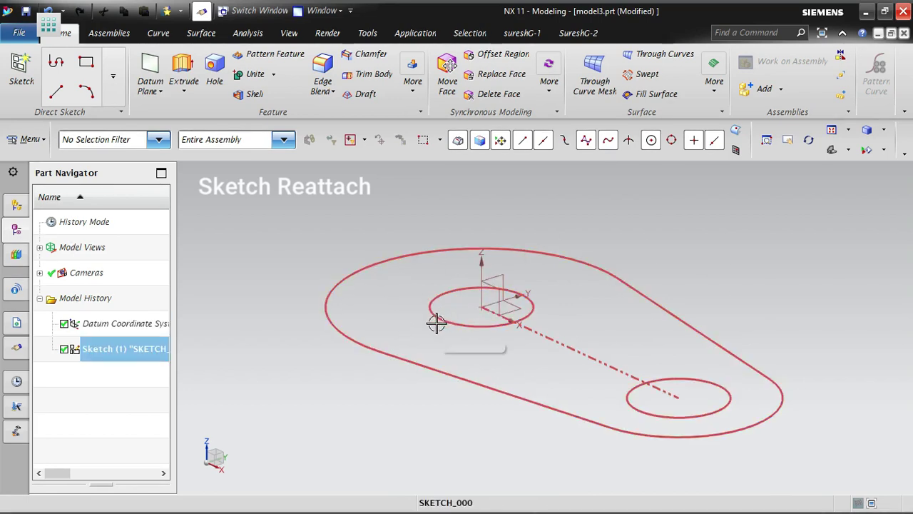
Select and edit the slot sketch, then start Reattach Sketch from the More list
{"action": "left_click", "coordinate": [578, 351]}
{"action": "left_click", "coordinate": [576, 350]}
{"action": "double_click", "coordinate": [577, 350]}
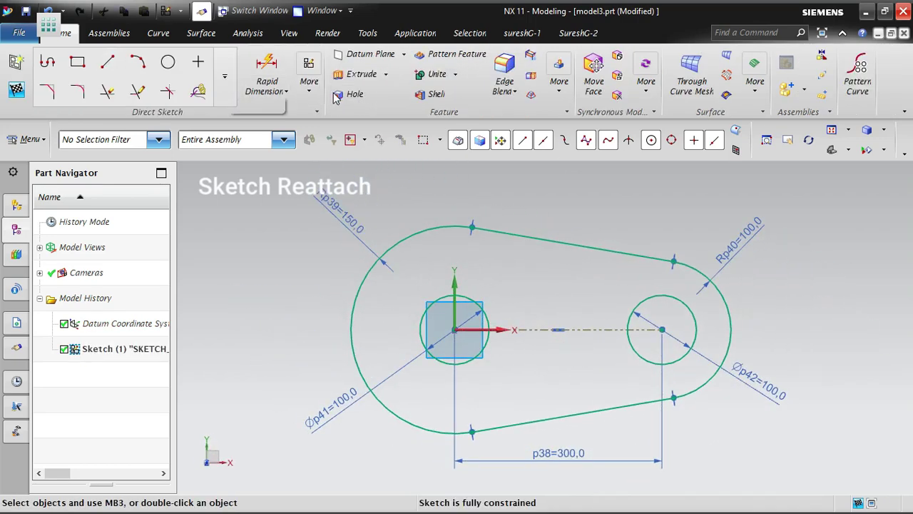
{"action": "left_click", "coordinate": [309, 81]}
{"action": "left_click", "coordinate": [485, 127]}
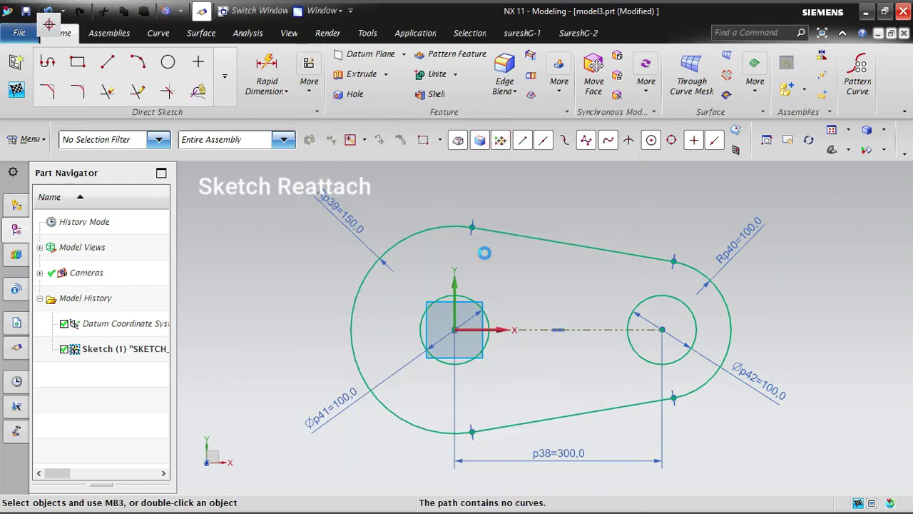
Pick the XZ datum plane as the new sketch plane and set the vector type to Inferred
{"action": "mouse_move", "coordinate": [589, 366]}
{"action": "middle_mouse_down"}
{"action": "mouse_move", "coordinate": [575, 326]}
{"action": "mouse_move", "coordinate": [543, 336]}
{"action": "mouse_move", "coordinate": [554, 340]}
{"action": "mouse_move", "coordinate": [538, 306]}
{"action": "middle_mouse_up"}
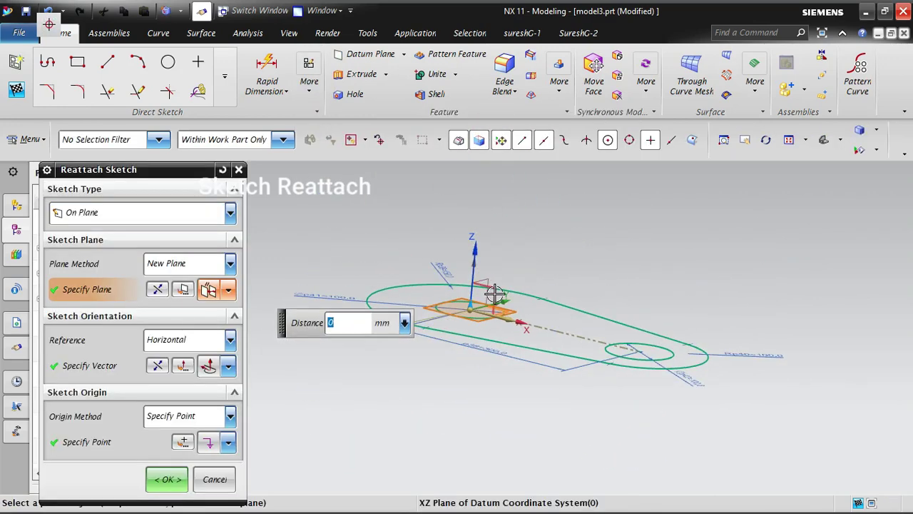
{"action": "left_click", "coordinate": [494, 293]}
{"action": "middle_click_drag", "start_coordinate": [495, 387], "coordinate": [520, 393]}
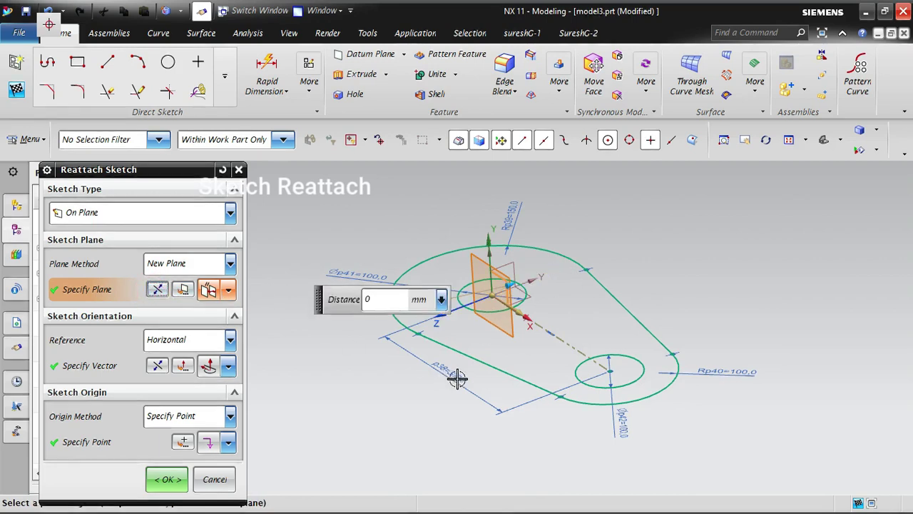
{"action": "middle_click_drag", "start_coordinate": [585, 430], "coordinate": [594, 432]}
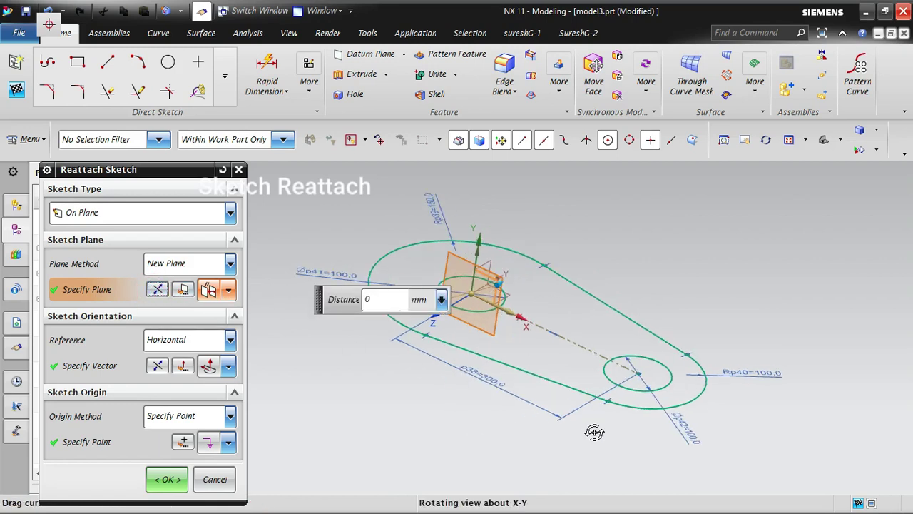
{"action": "left_click", "coordinate": [227, 366]}
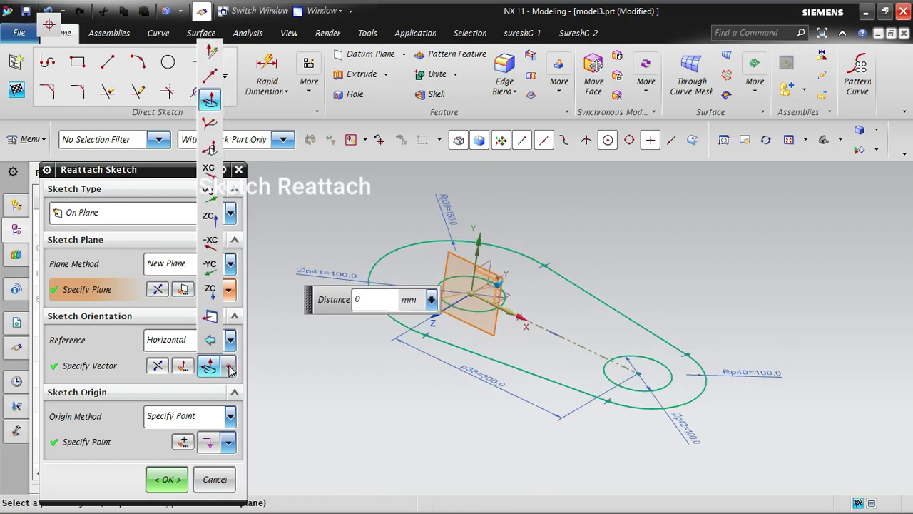
{"action": "left_click", "coordinate": [214, 51]}
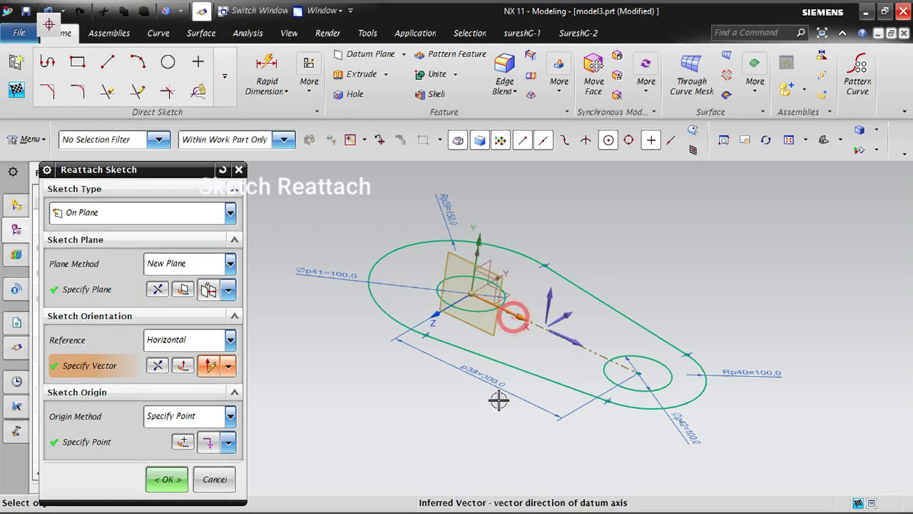
Confirm the XZ reattachment, finish the sketch and view the model in Trimetric
{"action": "left_click", "coordinate": [173, 479]}
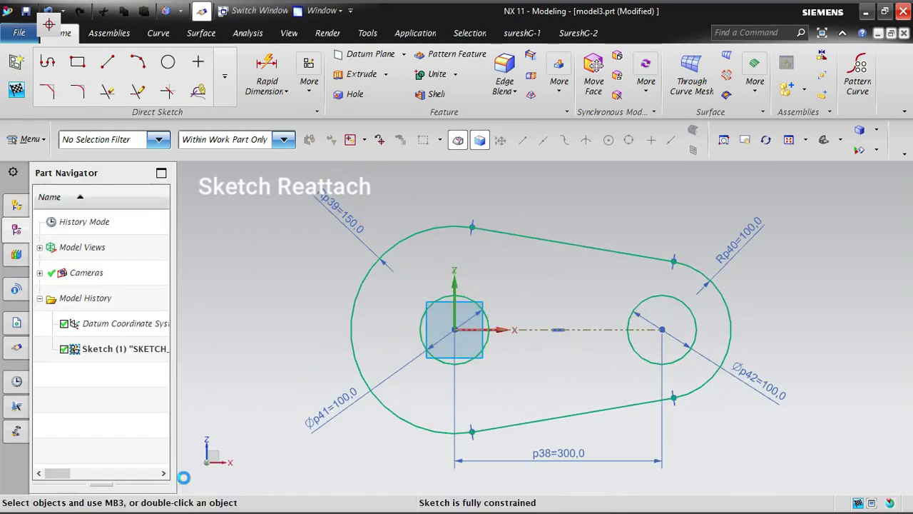
{"action": "left_click", "coordinate": [18, 90]}
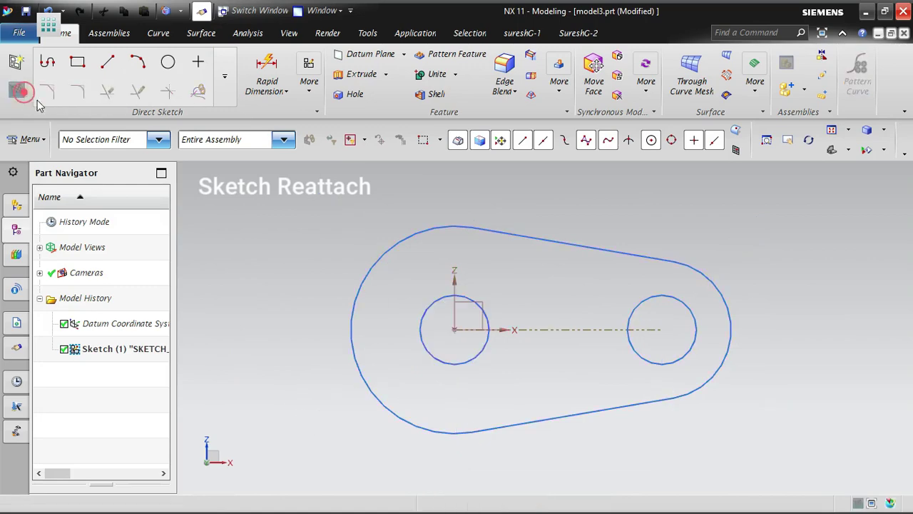
{"action": "right_click", "coordinate": [296, 227]}
{"action": "left_click", "coordinate": [373, 411]}
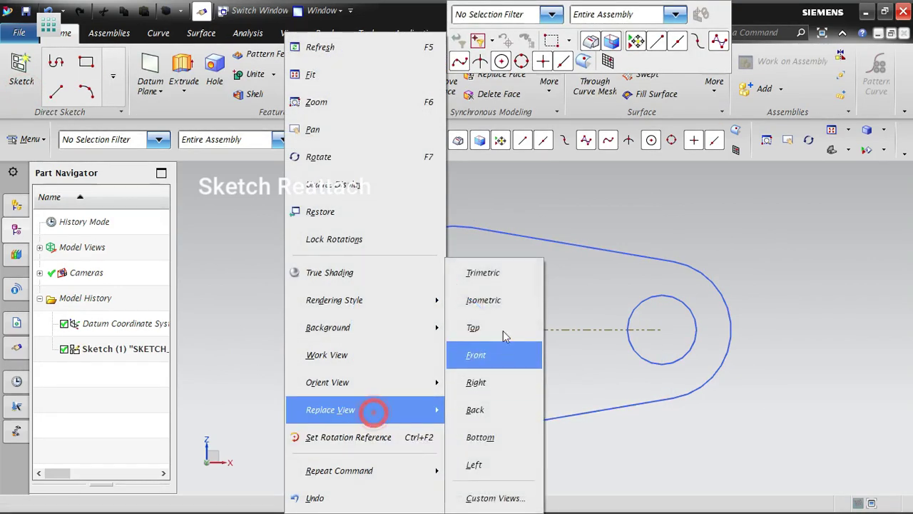
{"action": "left_click", "coordinate": [508, 274]}
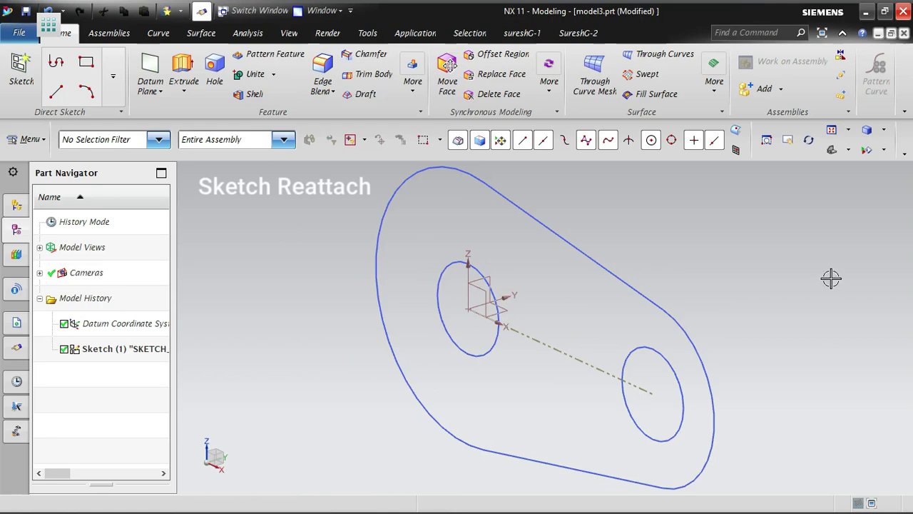
{"action": "middle_click_drag", "start_coordinate": [831, 278], "coordinate": [776, 257]}
Switch to the Front view to see the slot profile standing on the XZ plane
{"action": "right_click", "coordinate": [728, 245]}
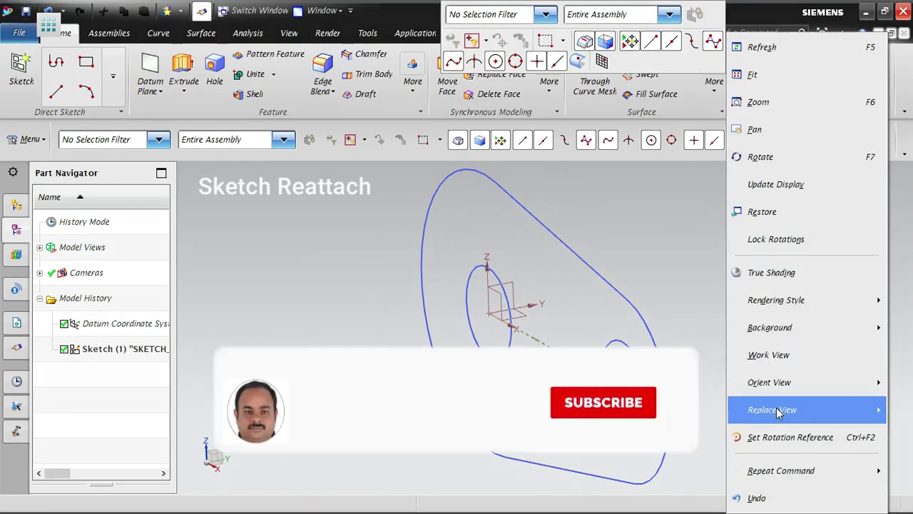
{"action": "mouse_move", "coordinate": [779, 412]}
{"action": "left_click", "coordinate": [650, 354]}
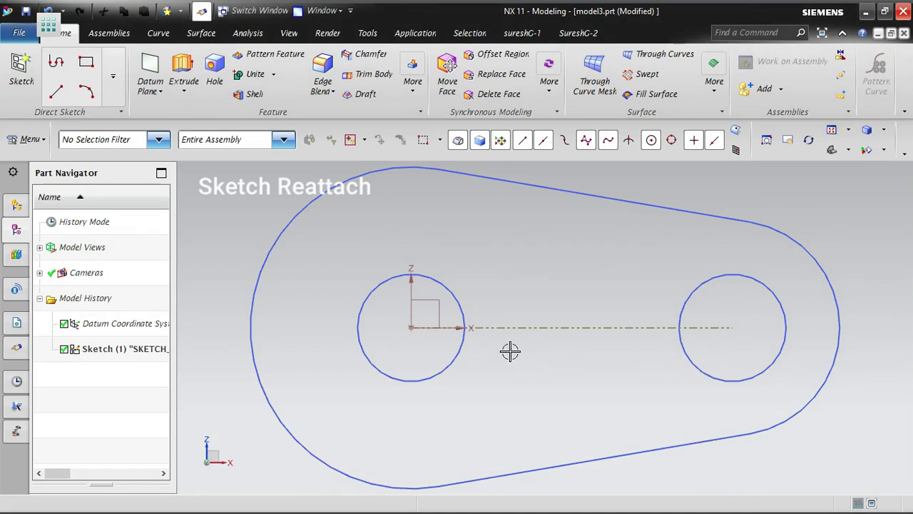
{"action": "scroll", "coordinate": [510, 350], "scroll_direction": "down", "scroll_amount": 3}
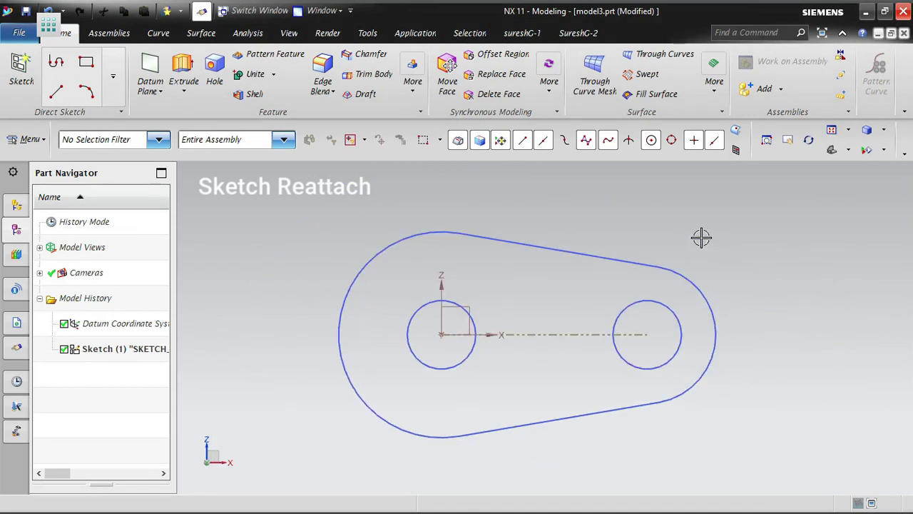